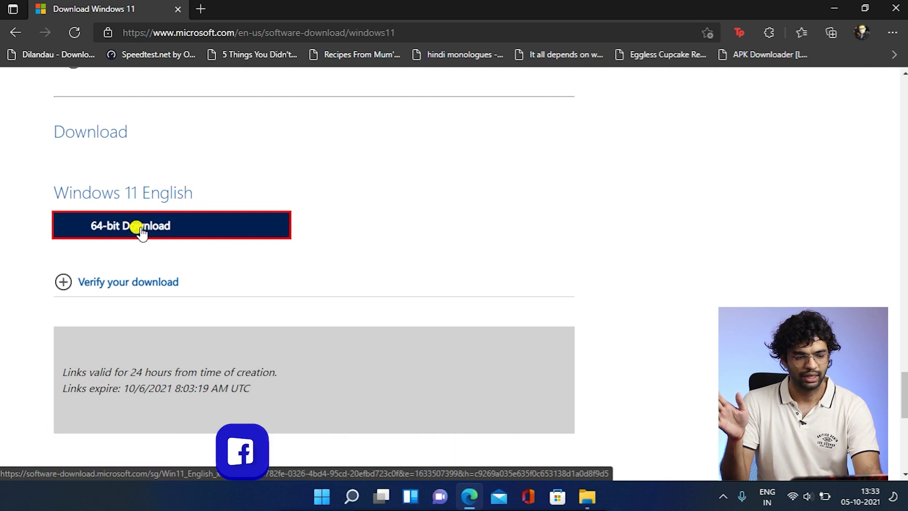
Step: Cancel the duplicate Windows 11 64-bit download and open the existing Win11_English_x64.iso
{"action": "left_click", "coordinate": [130, 283]}
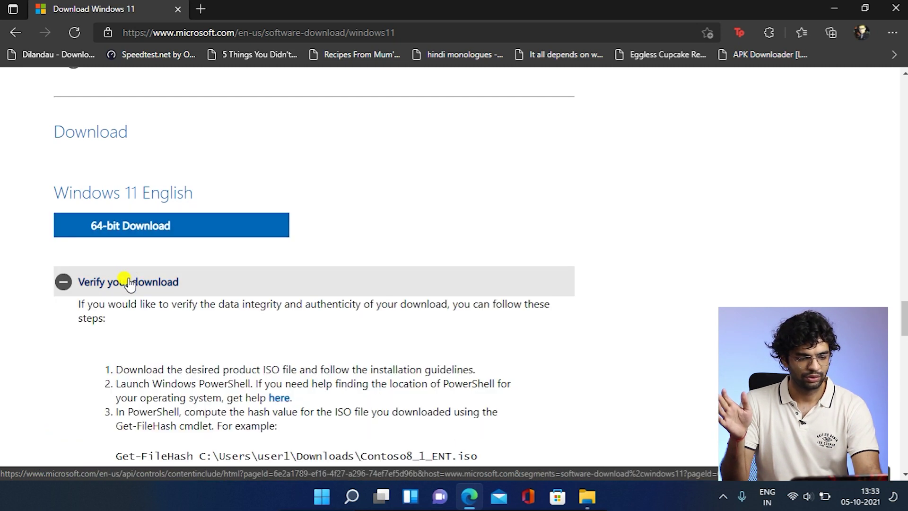
{"action": "left_click", "coordinate": [158, 227]}
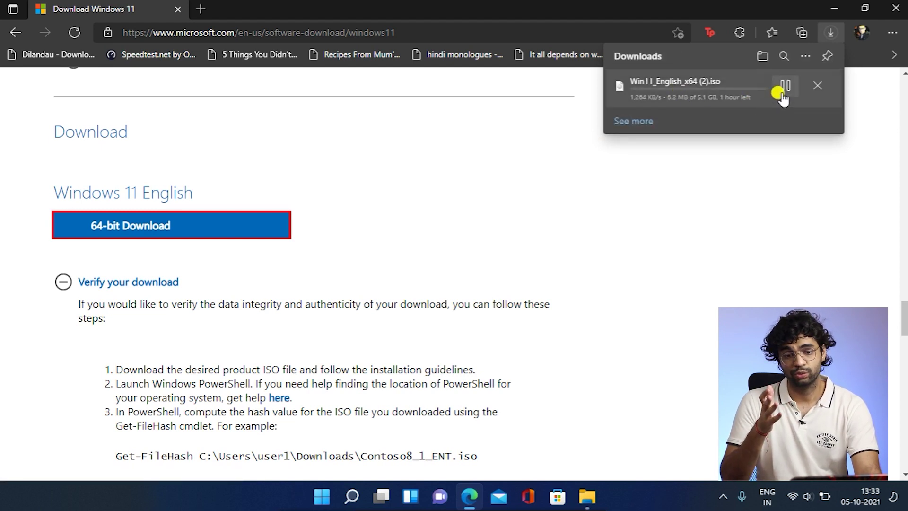
{"action": "left_click", "coordinate": [816, 89]}
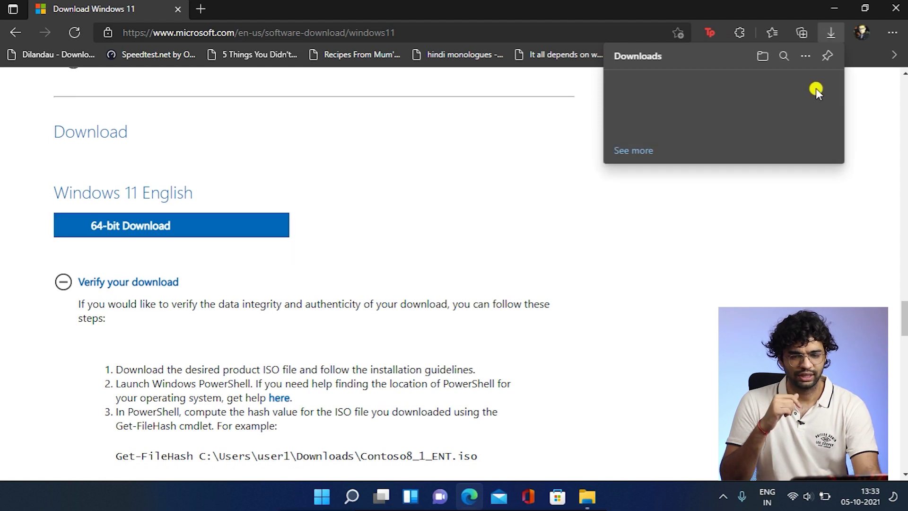
{"action": "left_click", "coordinate": [625, 150]}
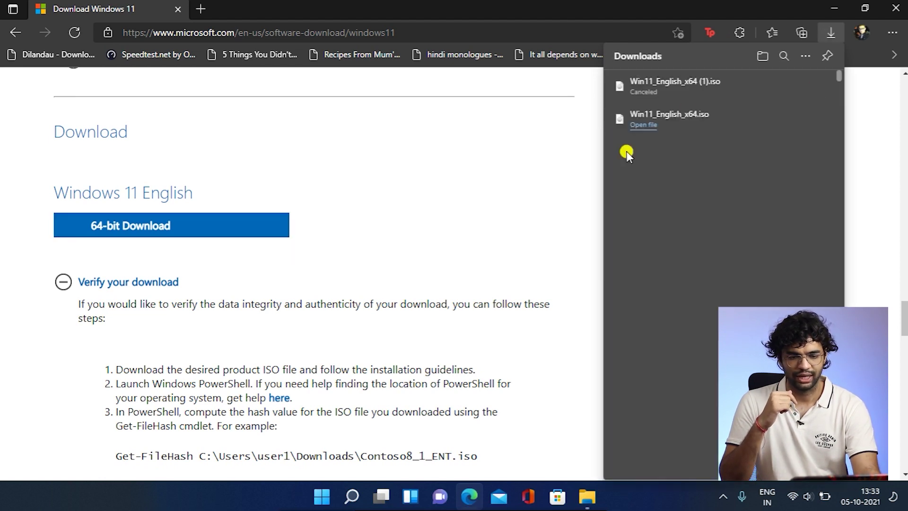
{"action": "left_click", "coordinate": [648, 125]}
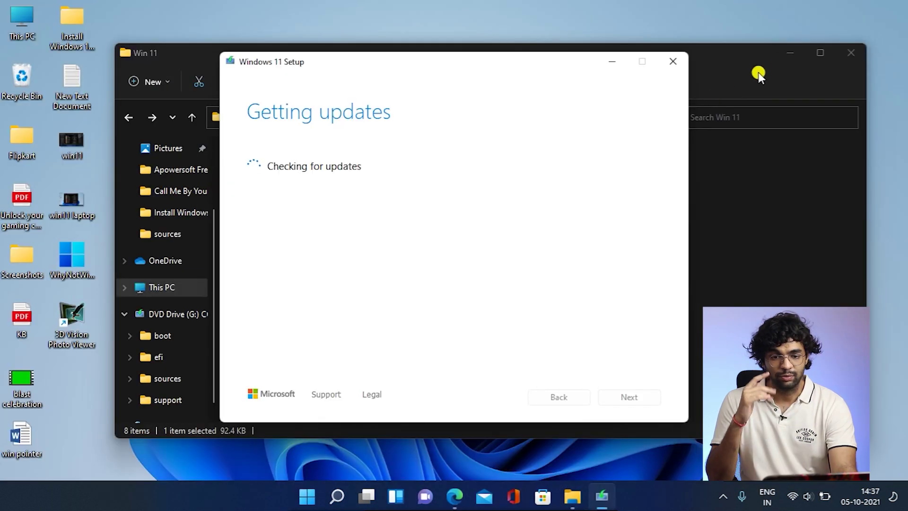
Step: Minimize the mounted drive's Explorer window, search 'whynot' and launch WhyNotWin11.exe
{"action": "left_click", "coordinate": [788, 55]}
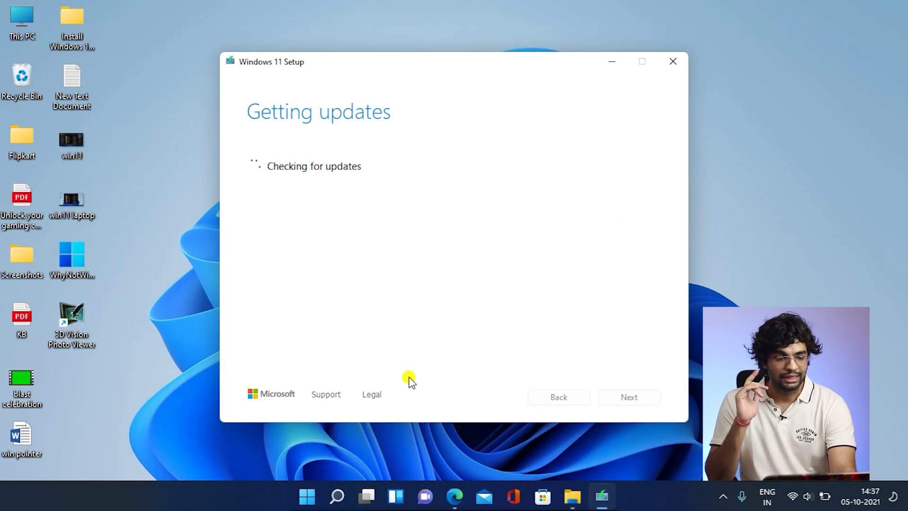
{"action": "left_click", "coordinate": [338, 496]}
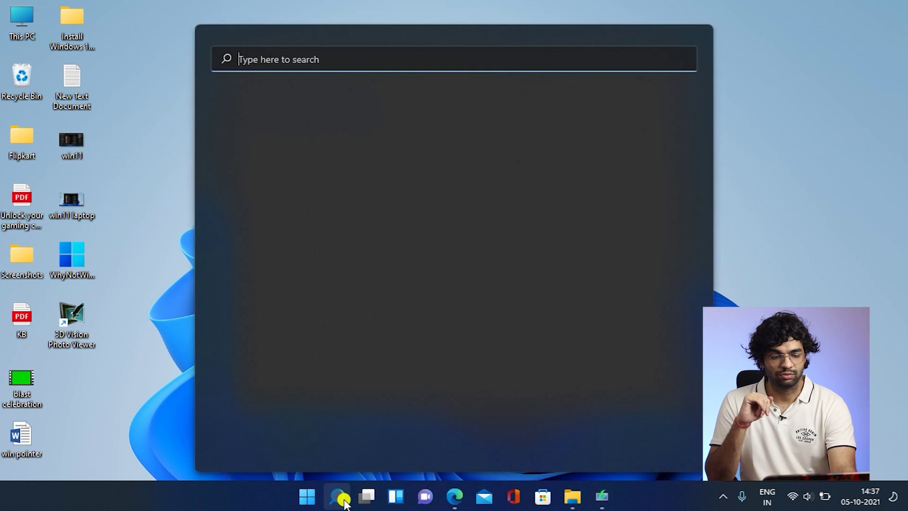
{"action": "type", "text": "w"}
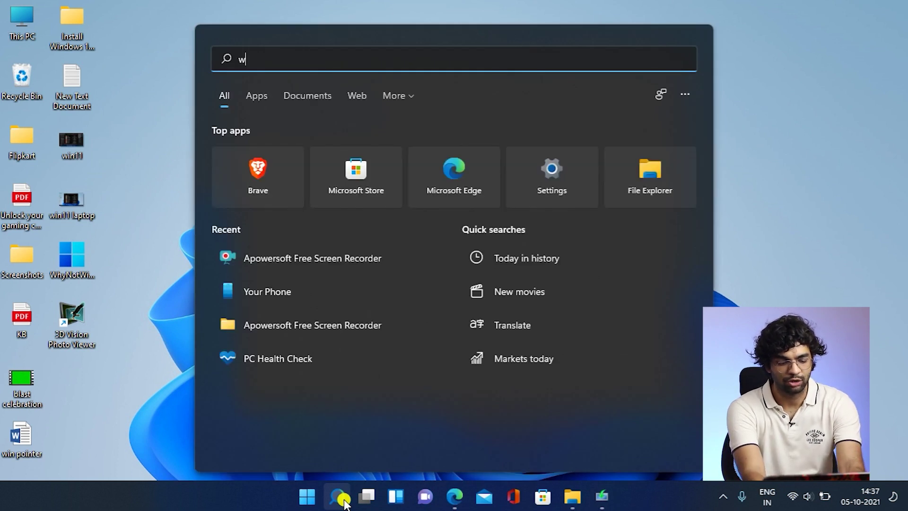
{"action": "type", "text": "hynot"}
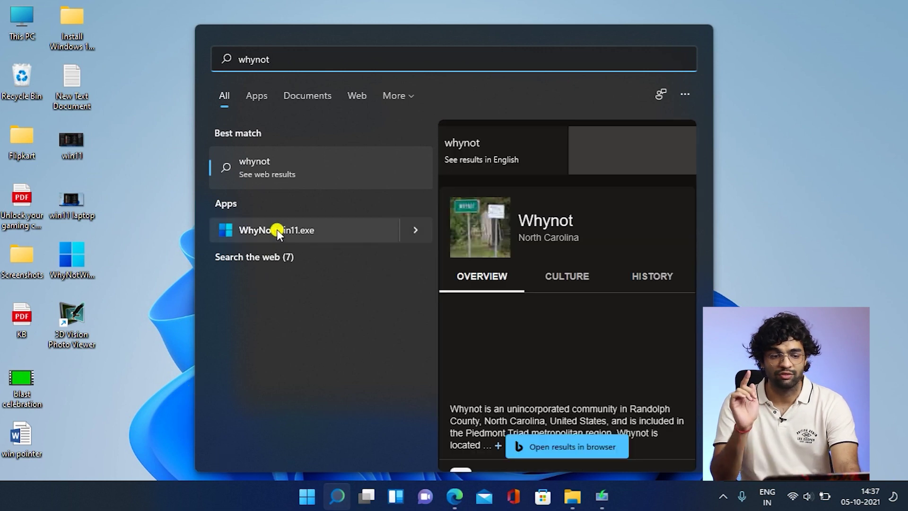
{"action": "left_click", "coordinate": [277, 229]}
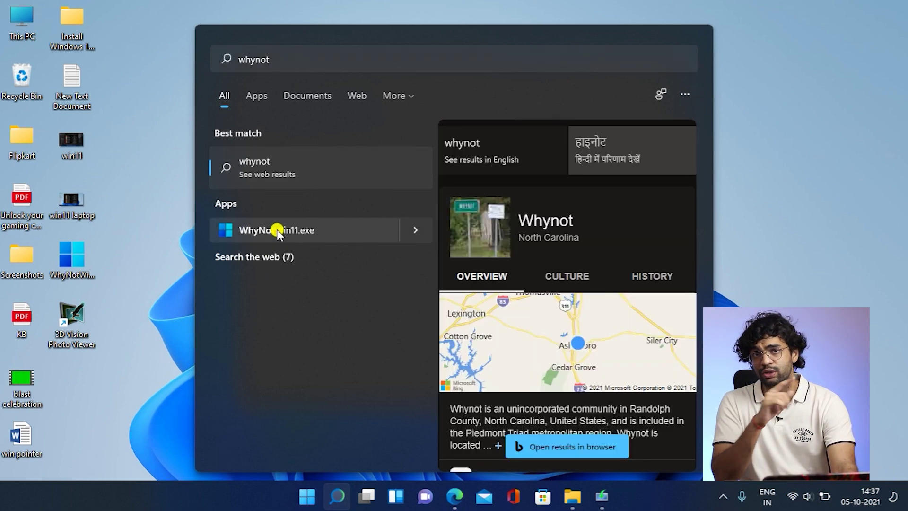
{"action": "left_click", "coordinate": [277, 229]}
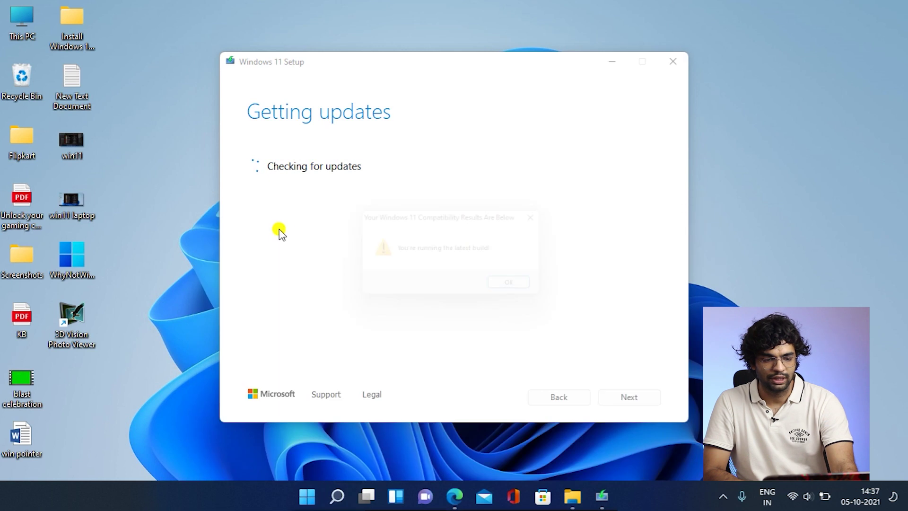
Step: Dismiss the 'You're running the latest build!' notice with OK
{"action": "left_click", "coordinate": [519, 289]}
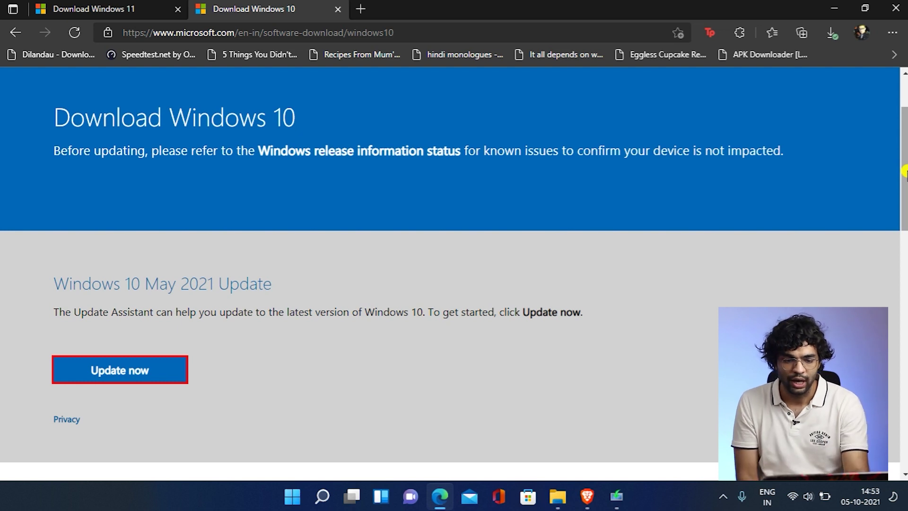
Step: In a new tab, search Google for 'windows 10 media creation tool' and open Microsoft's download page
{"action": "left_click_drag", "start_coordinate": [904, 156], "coordinate": [904, 99]}
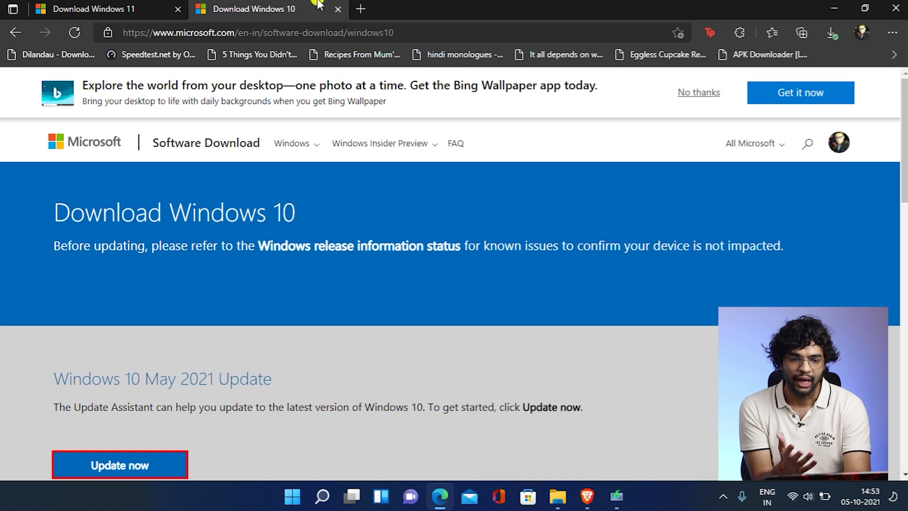
{"action": "left_click", "coordinate": [359, 8]}
{"action": "type", "text": "go"}
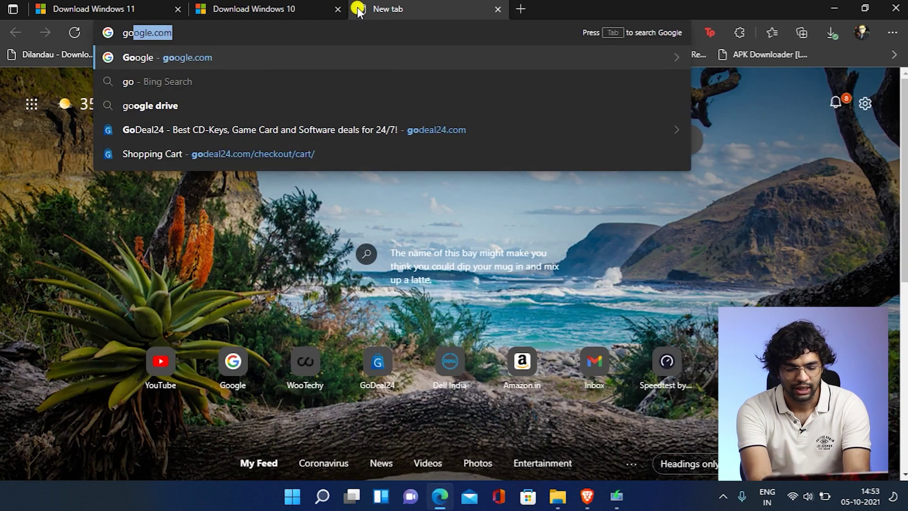
{"action": "type", "text": "og"}
{"action": "key", "text": "Return"}
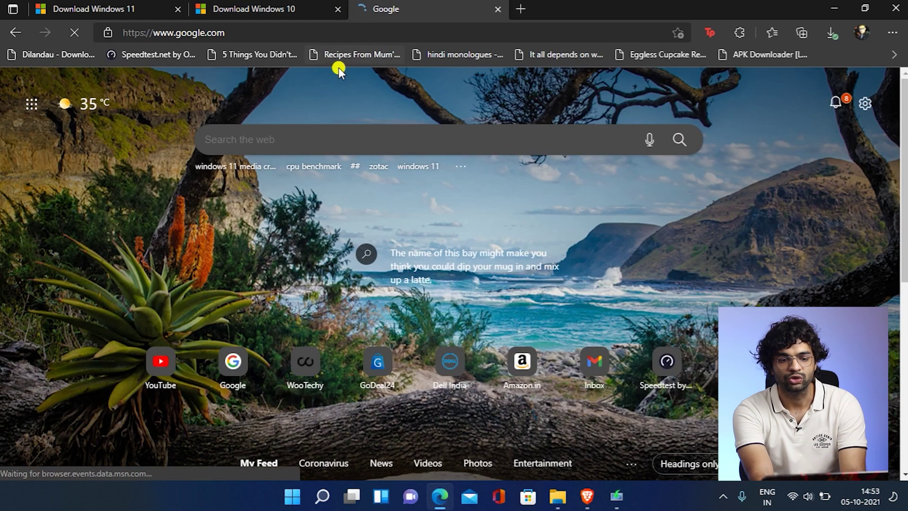
{"action": "type", "text": "win"}
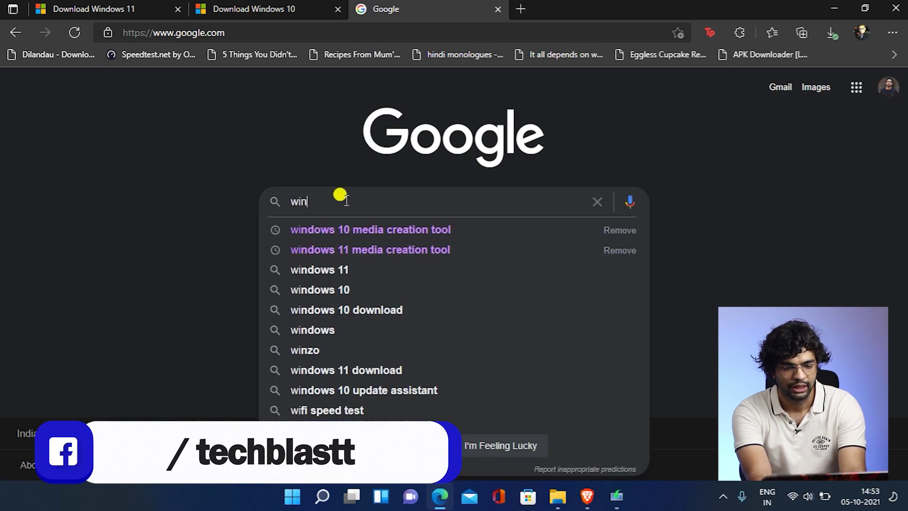
{"action": "type", "text": "dows 10 me"}
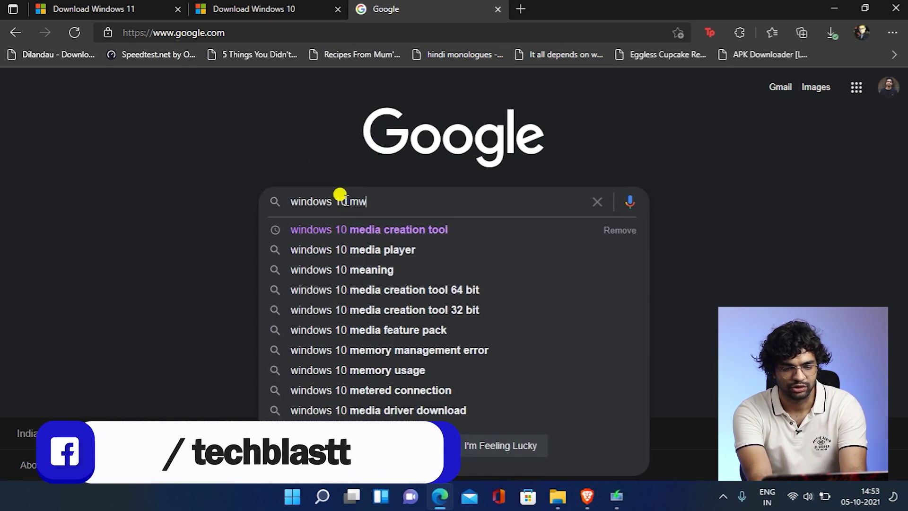
{"action": "key", "text": "Down"}
{"action": "key", "text": "Return"}
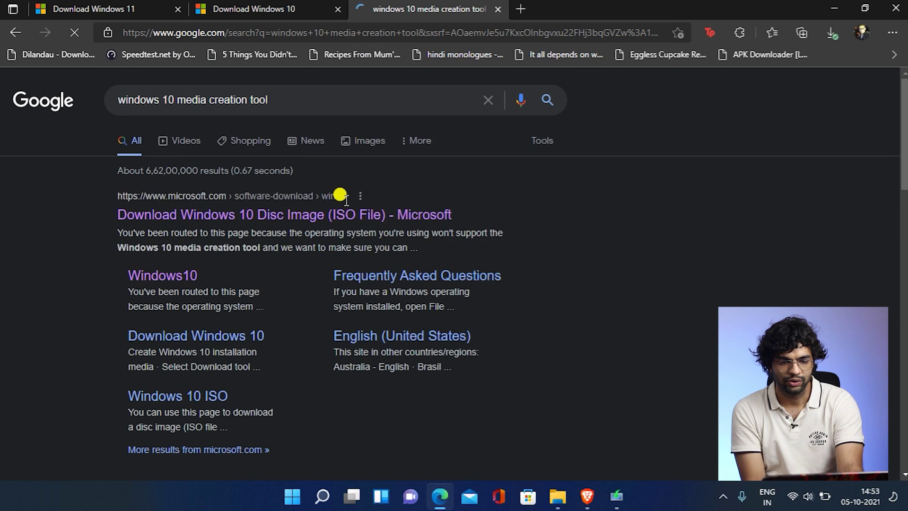
{"action": "left_click", "coordinate": [226, 216]}
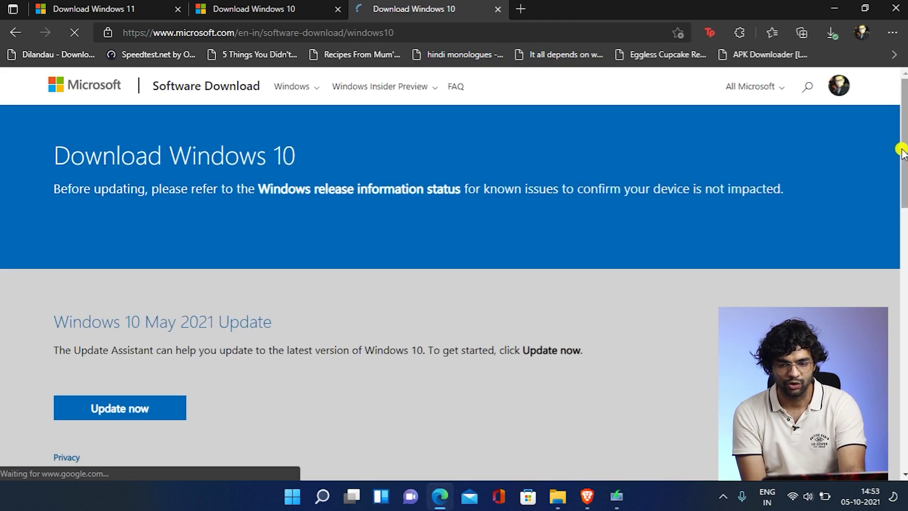
Step: Download the Windows 10 Media Creation Tool and run it
{"action": "left_click_drag", "start_coordinate": [902, 145], "coordinate": [901, 238]}
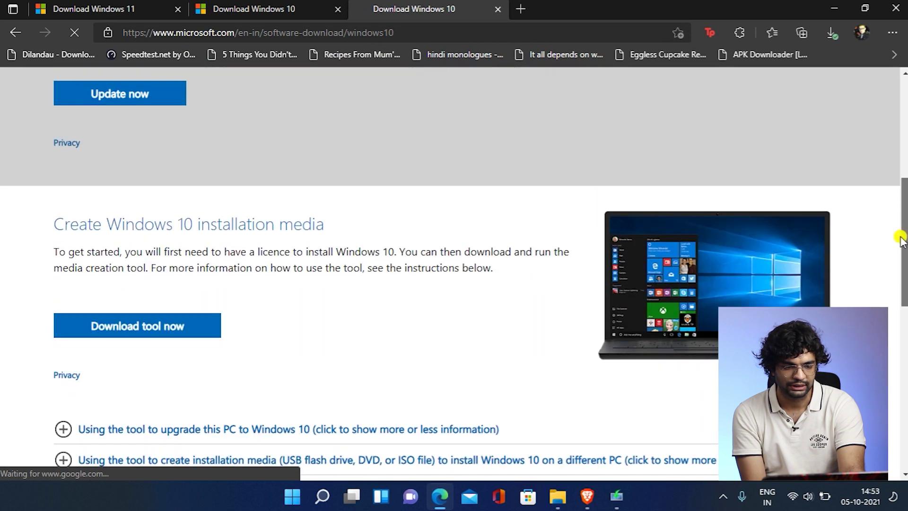
{"action": "left_click", "coordinate": [158, 329]}
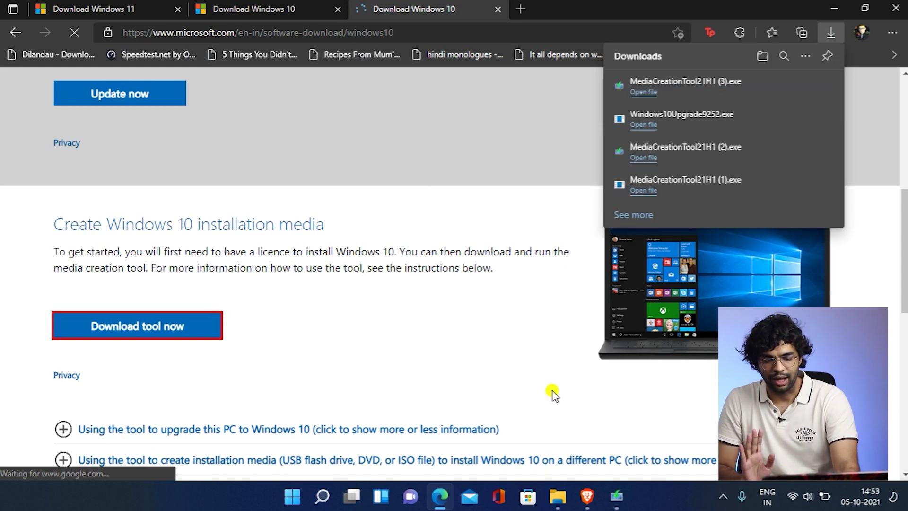
{"action": "left_click", "coordinate": [615, 497]}
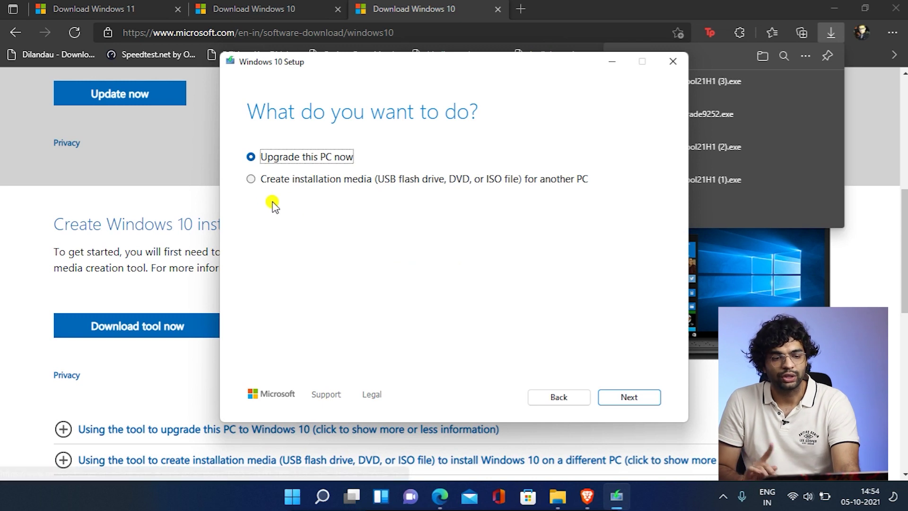
Step: Choose to create installation media with the recommended language, edition and architecture as an ISO file
{"action": "left_click", "coordinate": [251, 179]}
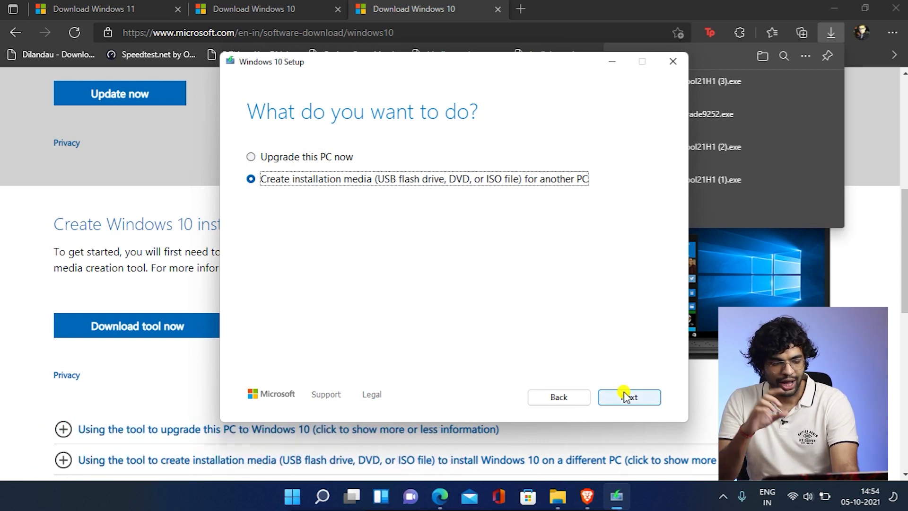
{"action": "left_click", "coordinate": [627, 397]}
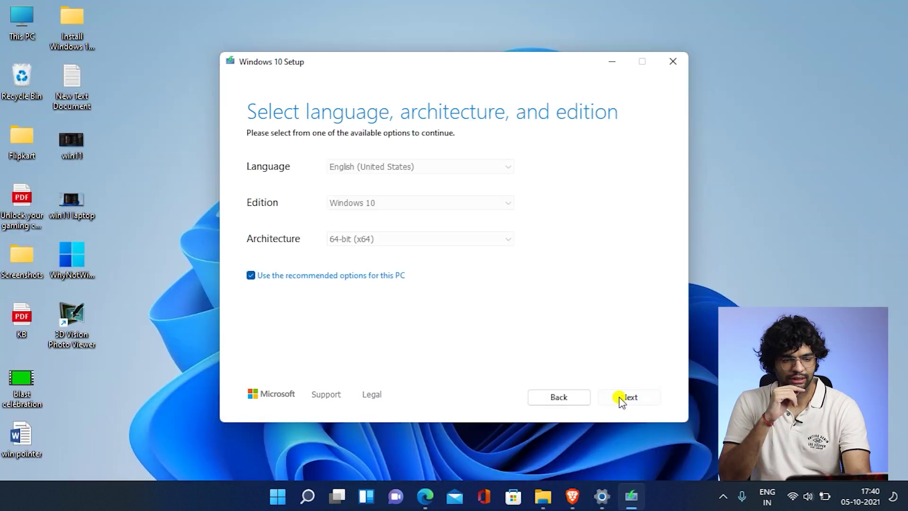
{"action": "left_click", "coordinate": [620, 397]}
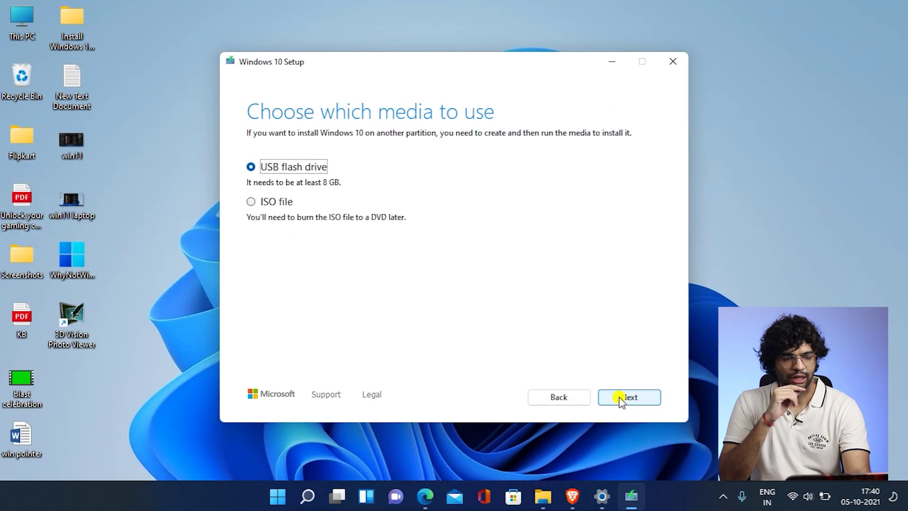
{"action": "left_click", "coordinate": [253, 202]}
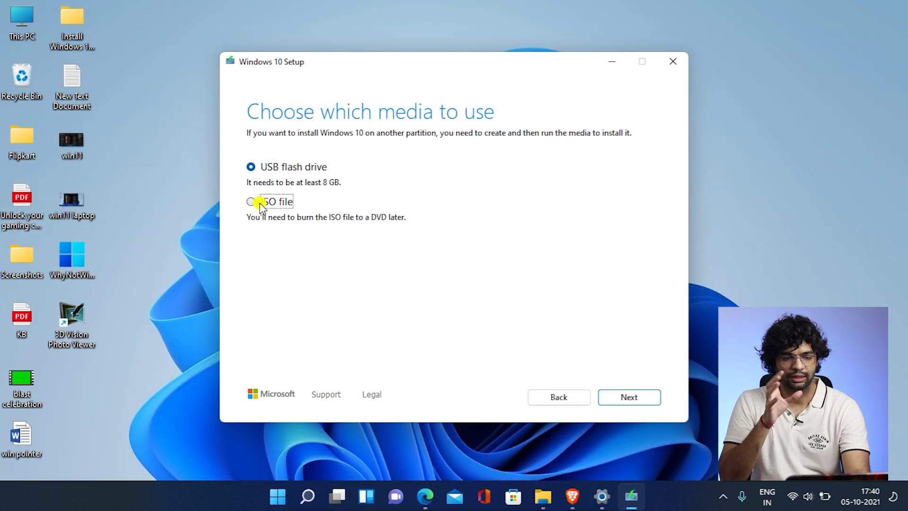
{"action": "left_click", "coordinate": [634, 400]}
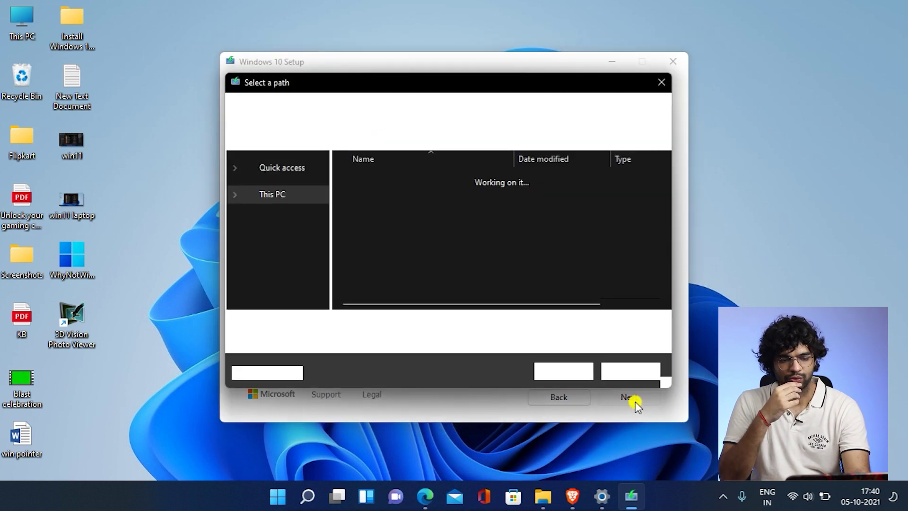
Step: Save the Windows ISO to the Desktop and finish setup once it is ready
{"action": "scroll", "coordinate": [294, 184], "scroll_direction": "down", "scroll_amount": 3}
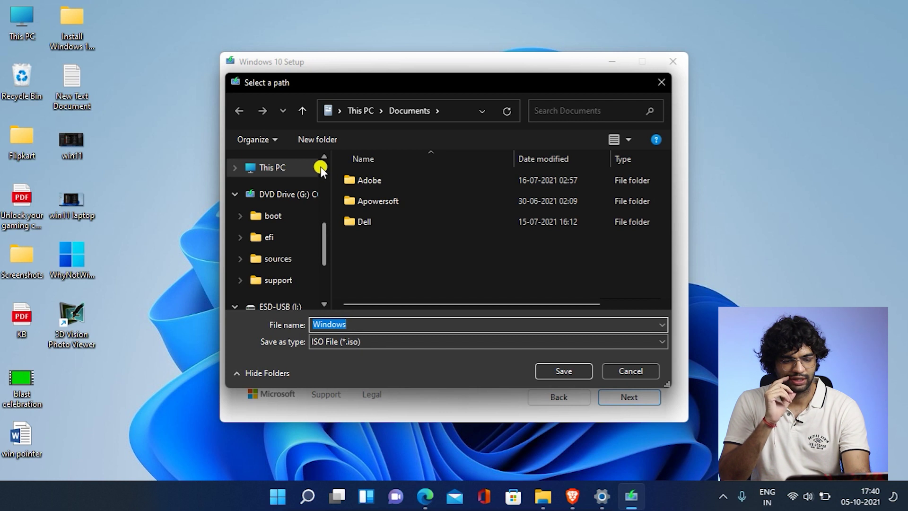
{"action": "scroll", "coordinate": [320, 166], "scroll_direction": "up", "scroll_amount": 3}
{"action": "scroll", "coordinate": [322, 166], "scroll_direction": "up", "scroll_amount": 1}
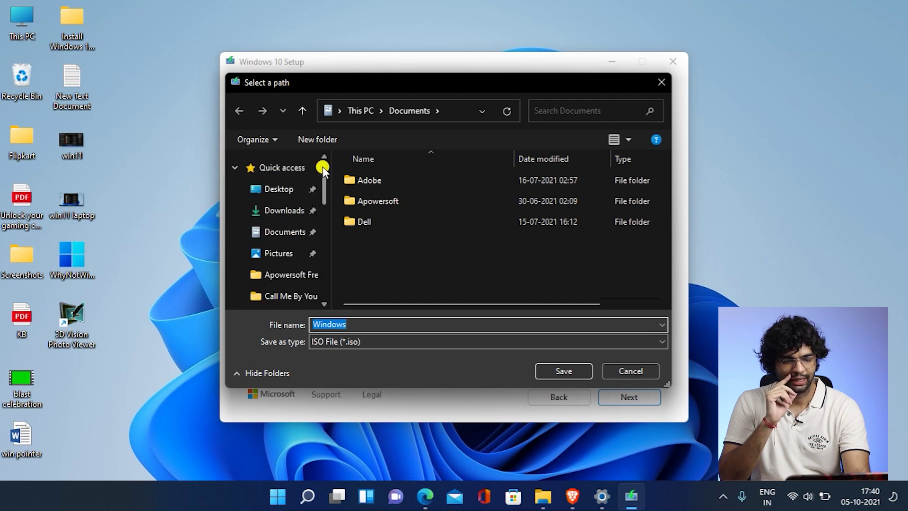
{"action": "left_click", "coordinate": [278, 189]}
{"action": "left_click", "coordinate": [563, 371]}
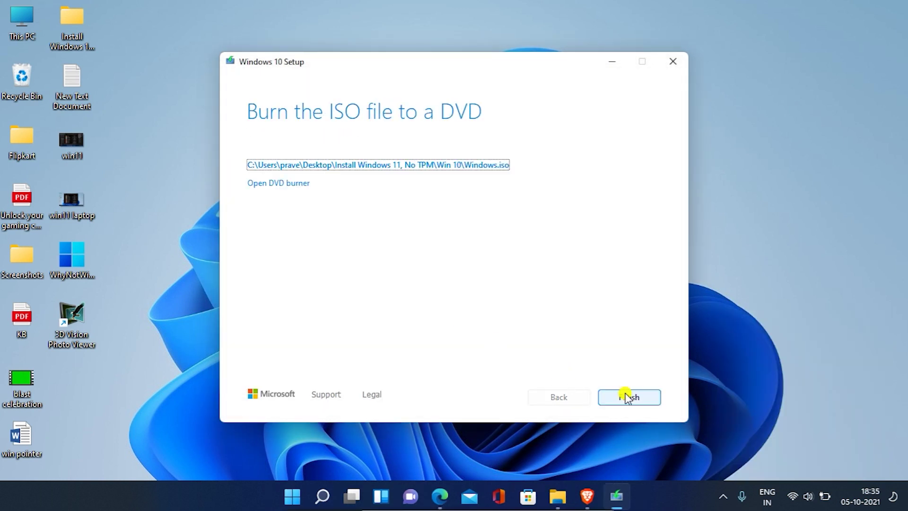
{"action": "left_click", "coordinate": [628, 396]}
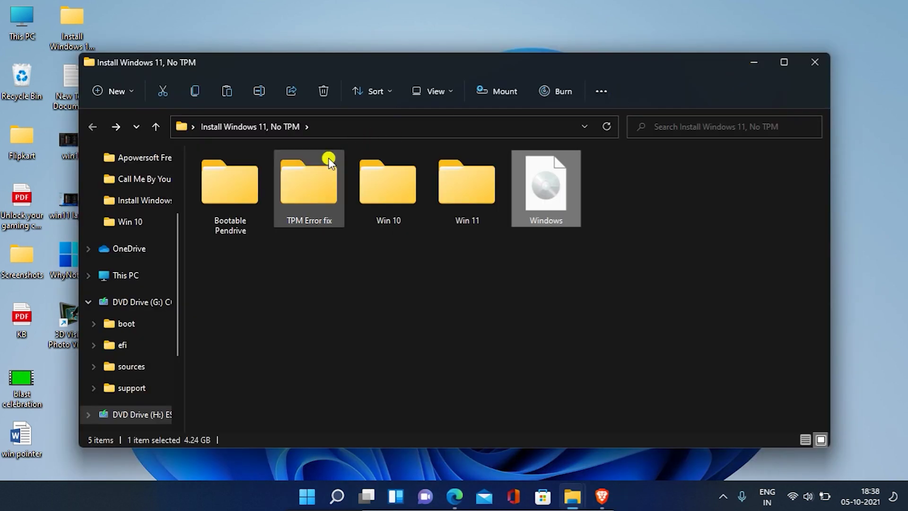
Step: Open the Bootable Pendrive folder and launch rufus-3.15
{"action": "left_click", "coordinate": [238, 182]}
{"action": "double_click", "coordinate": [238, 182]}
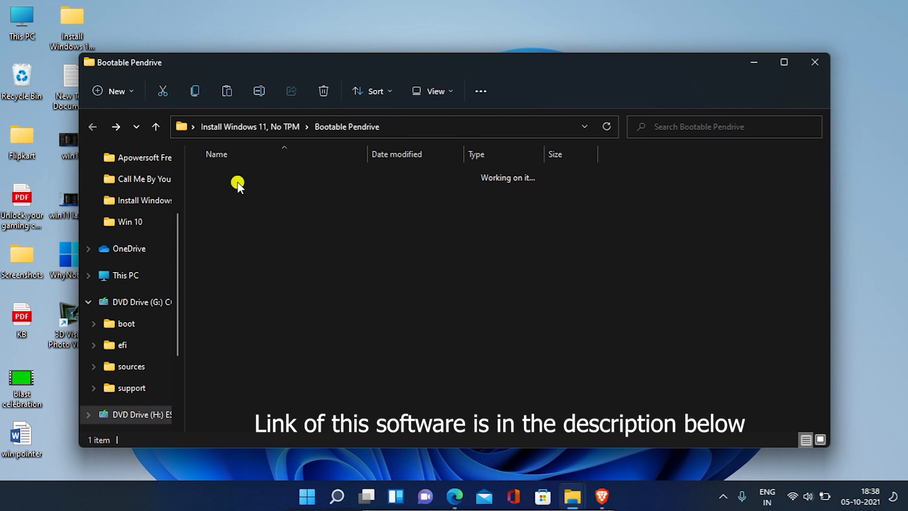
{"action": "double_click", "coordinate": [238, 183]}
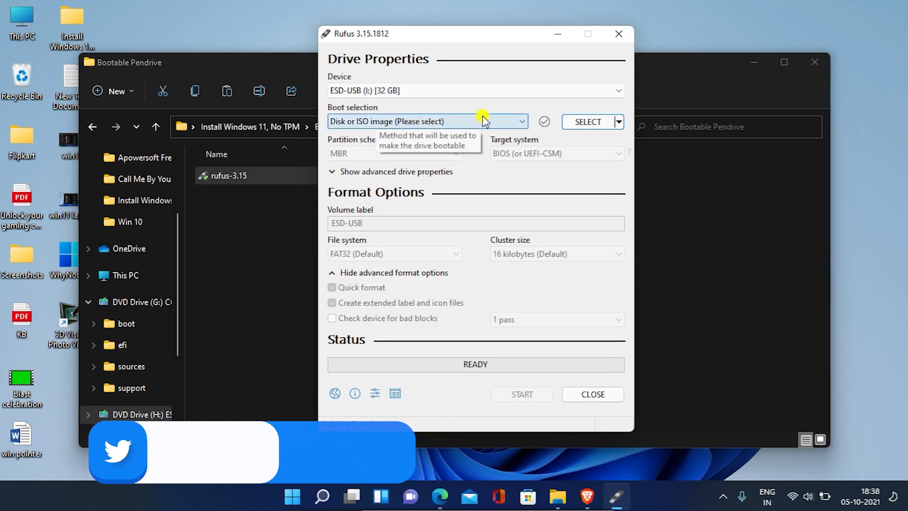
Step: Load Windows.iso as the boot image and set the partition scheme to MBR
{"action": "left_click", "coordinate": [578, 122]}
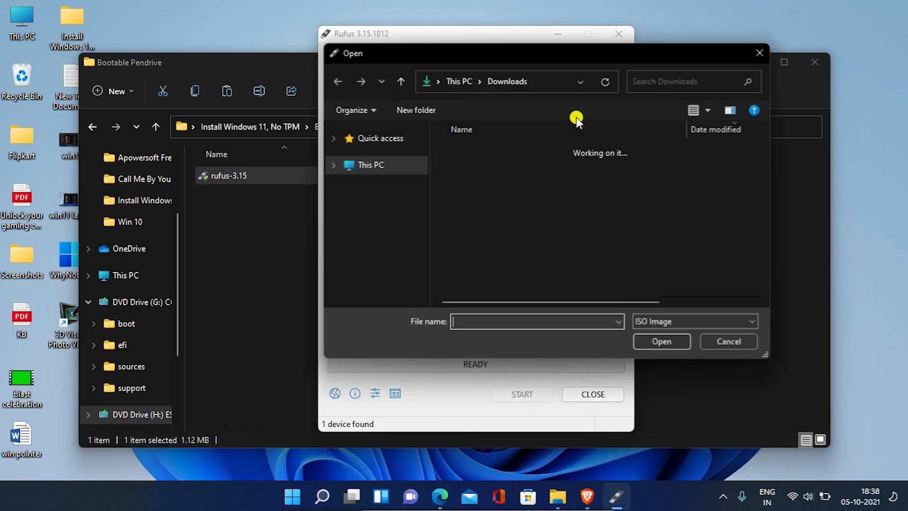
{"action": "left_click", "coordinate": [473, 234]}
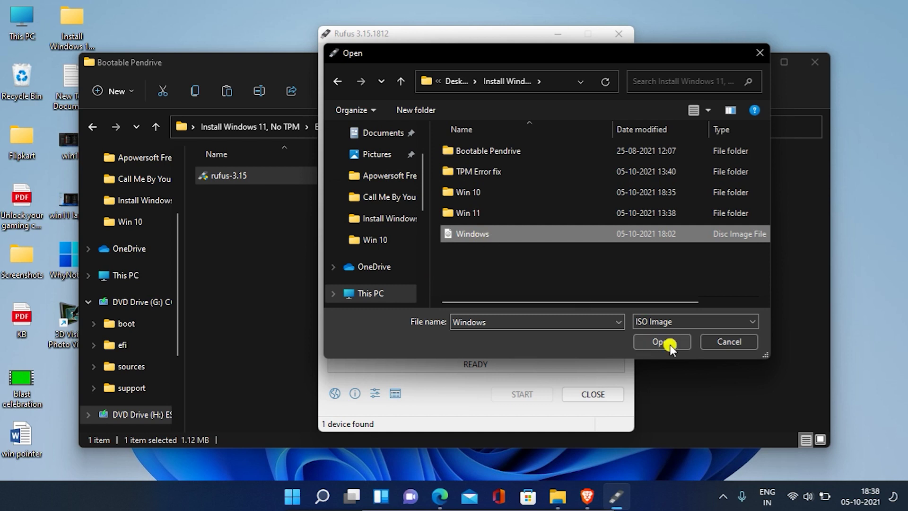
{"action": "left_click", "coordinate": [651, 342]}
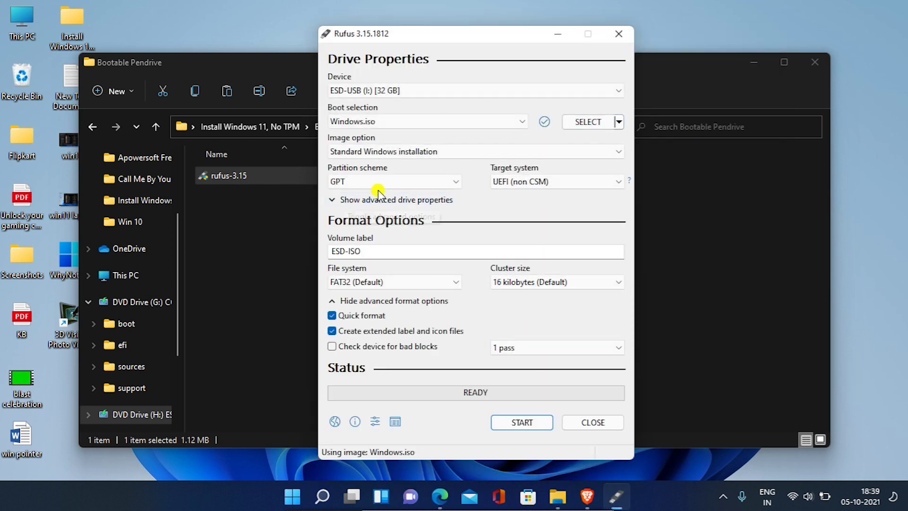
{"action": "left_click", "coordinate": [387, 183]}
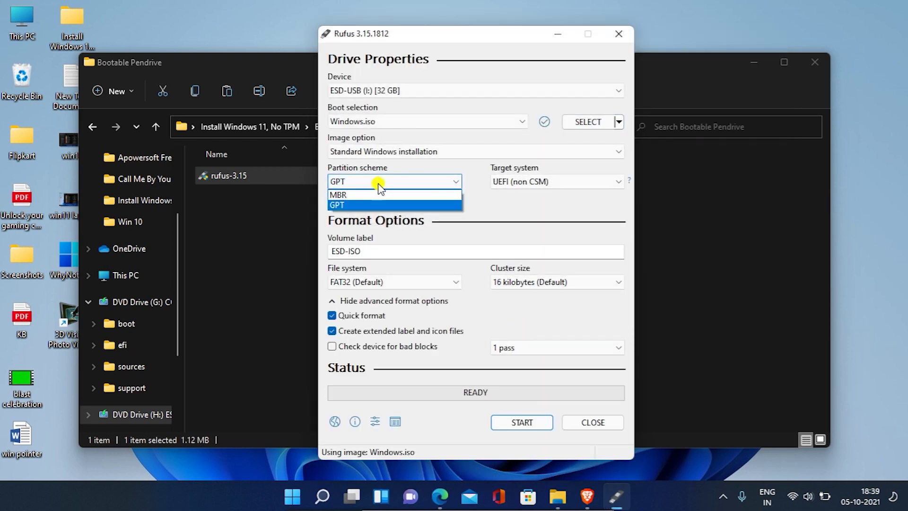
{"action": "left_click", "coordinate": [358, 193]}
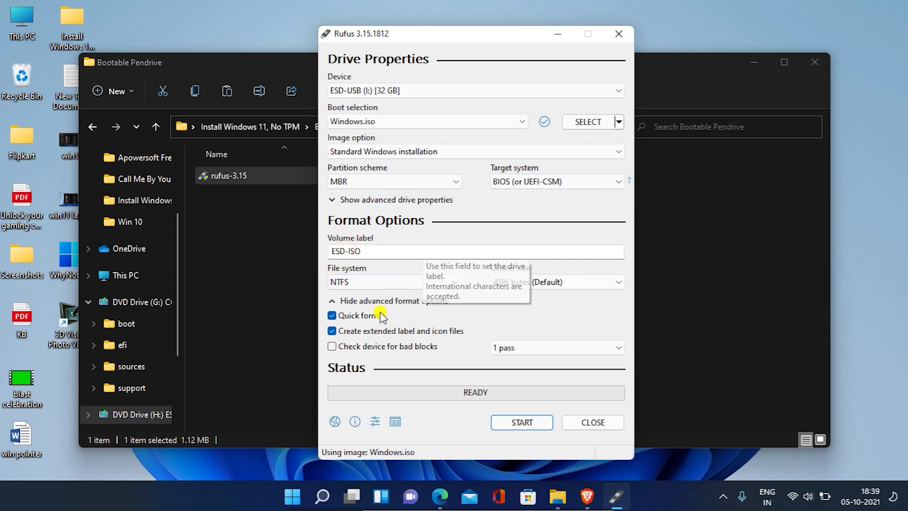
Step: Keep NTFS, start writing to the 32 GB ESD-USB drive and accept erasing its data
{"action": "left_click", "coordinate": [441, 281]}
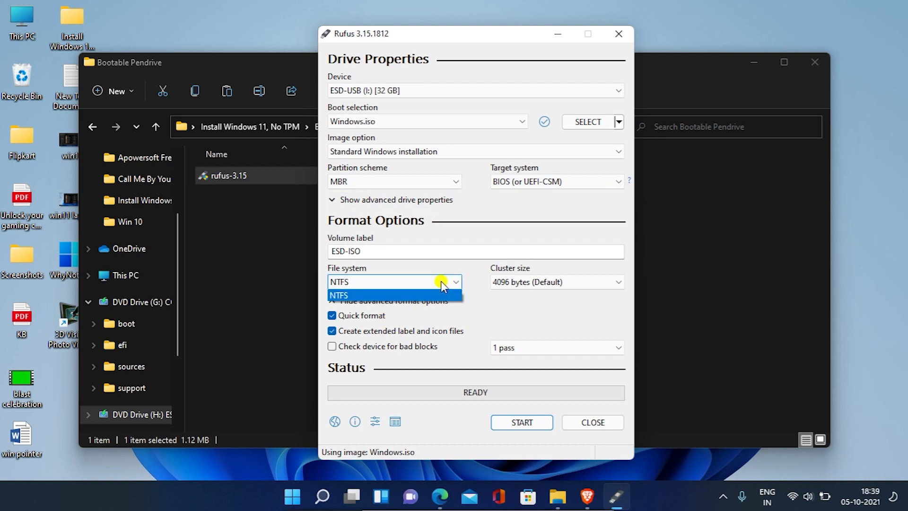
{"action": "left_click", "coordinate": [441, 281]}
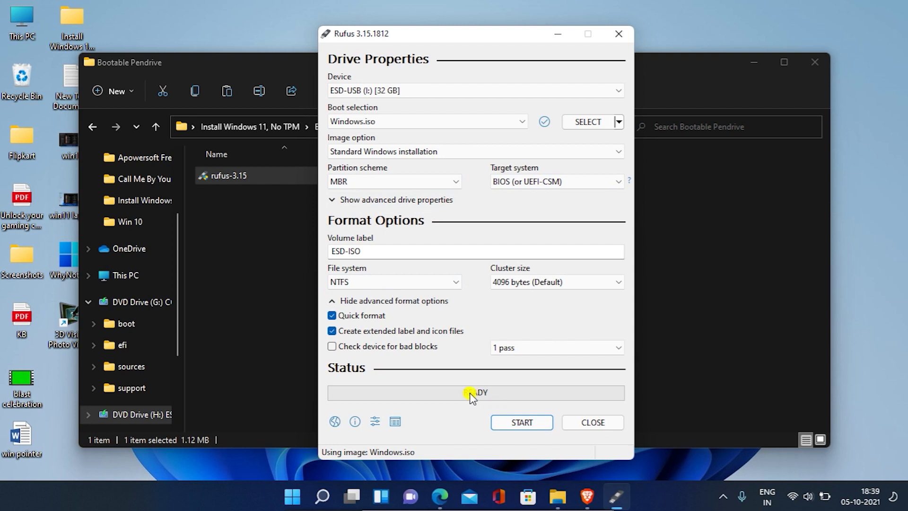
{"action": "left_click", "coordinate": [522, 422]}
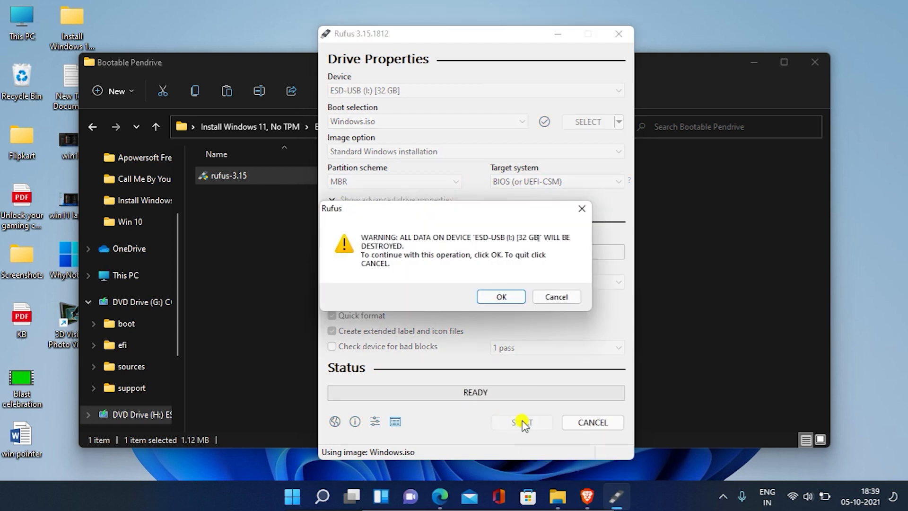
{"action": "left_click", "coordinate": [501, 297]}
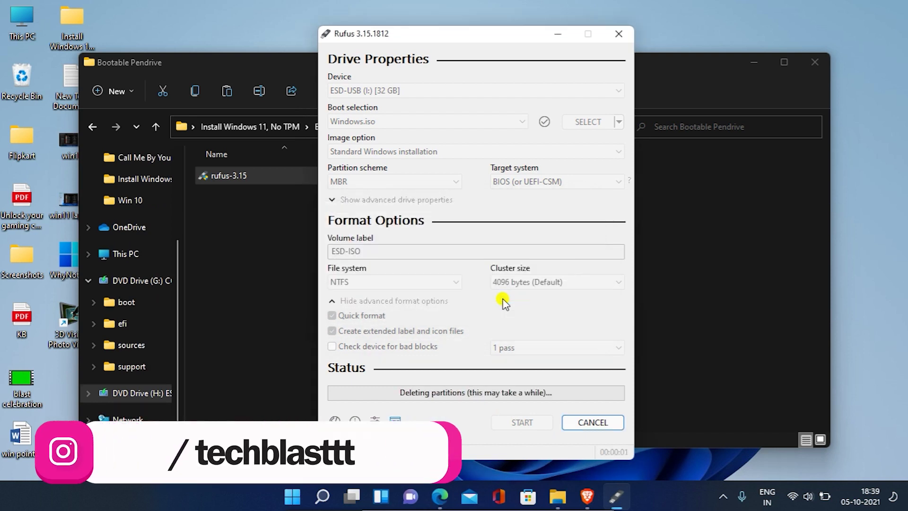